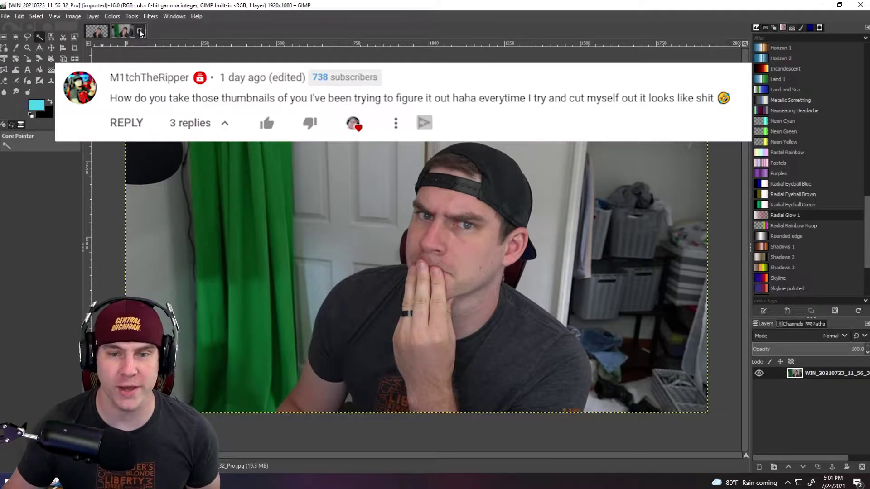
Look at the finished cut-out example with cyan outline, then return to the webcam photo.
left_click(90, 32)
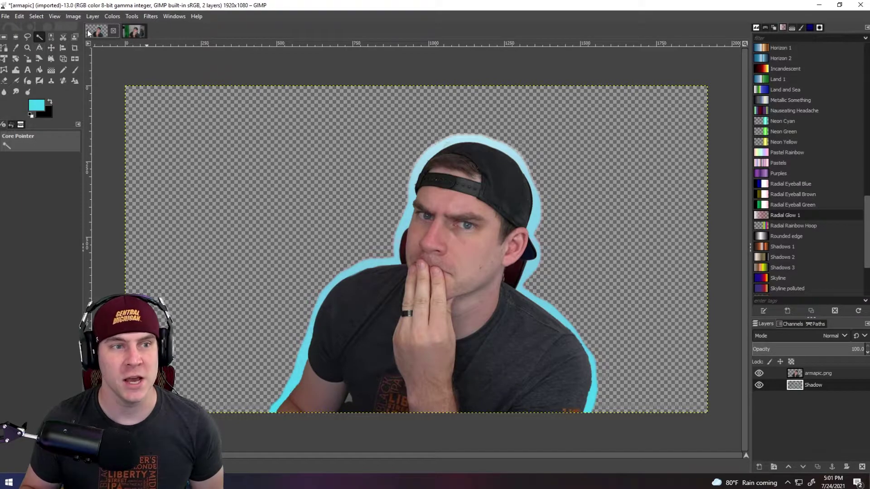
left_click(822, 7)
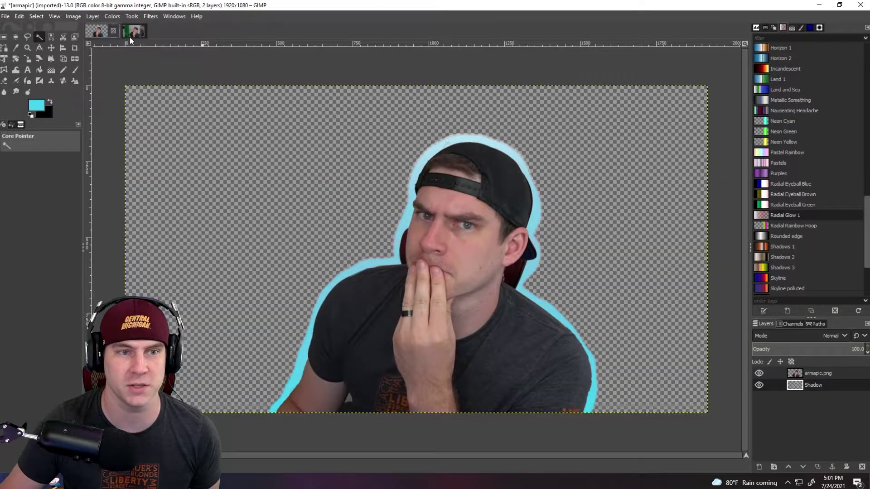
left_click(132, 32)
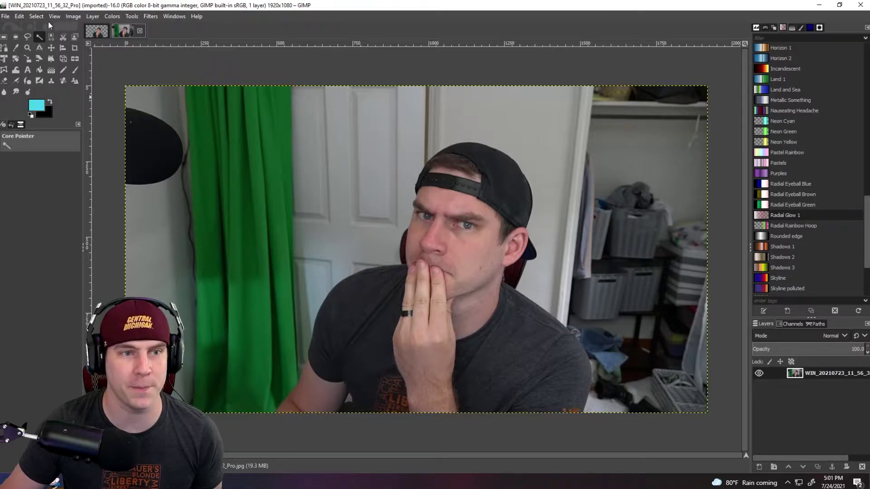
Add an alpha channel to the photo's layer via Layer > Transparency.
left_click(6, 16)
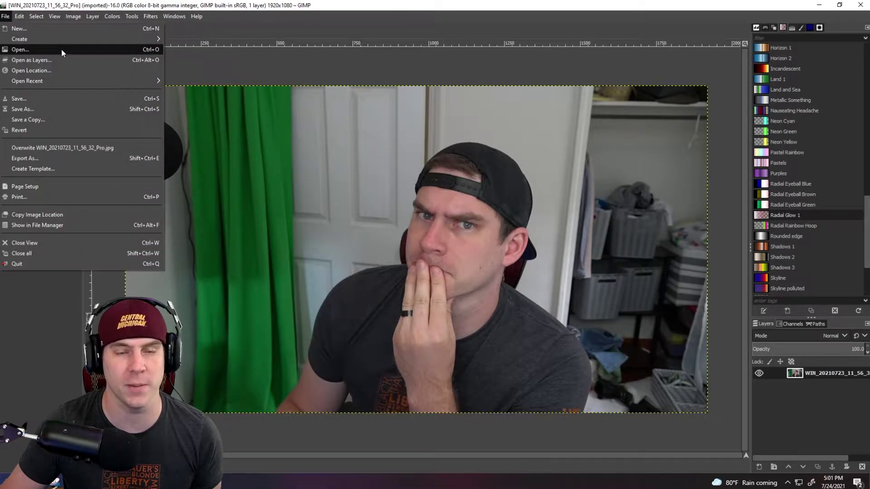
left_click(381, 19)
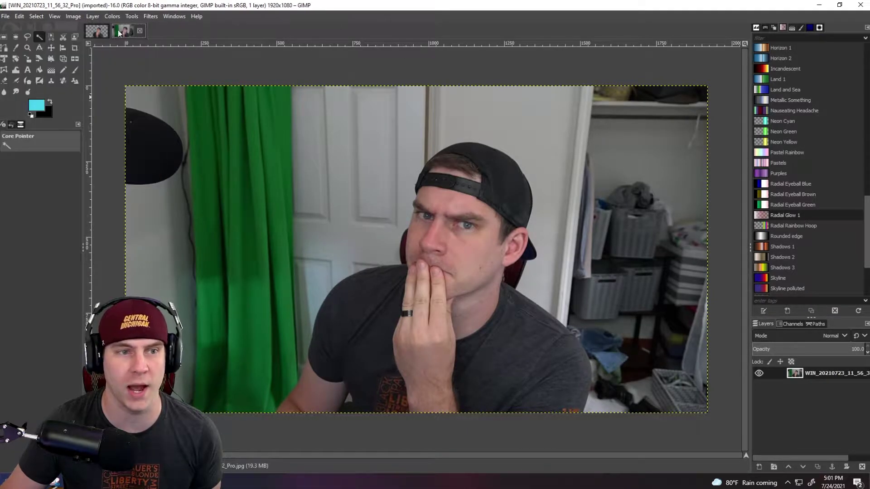
left_click(73, 16)
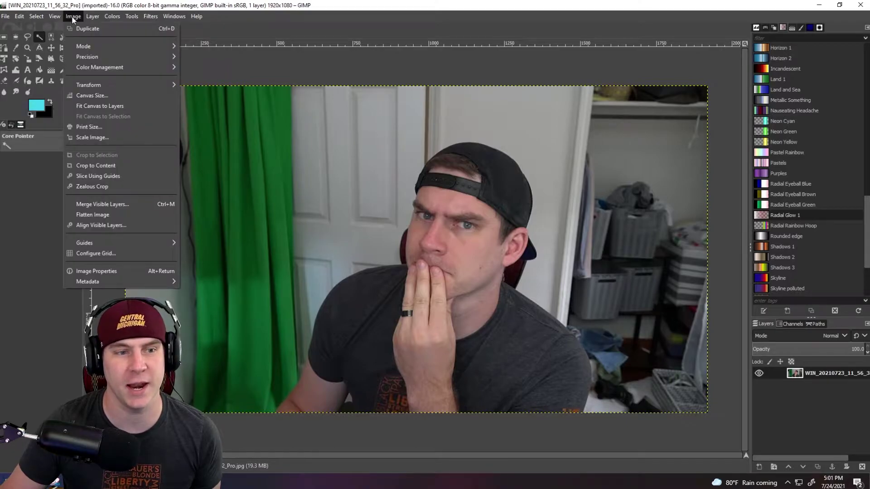
mouse_move(92, 16)
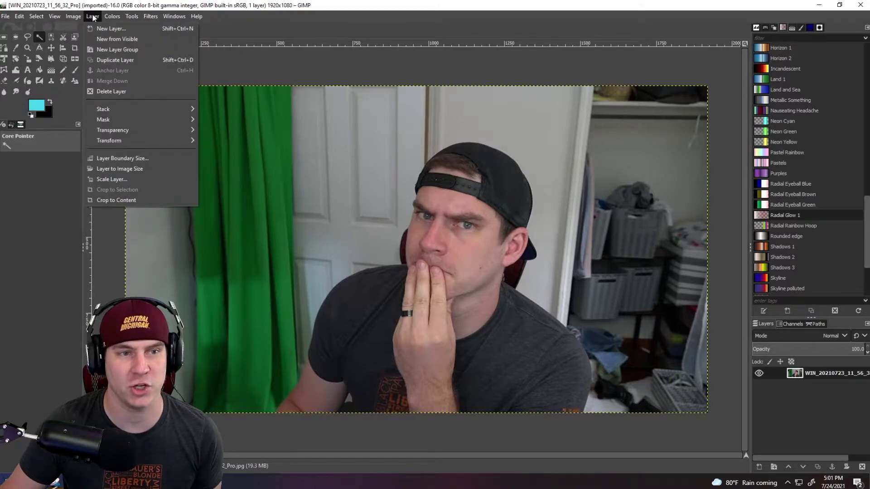
mouse_move(134, 130)
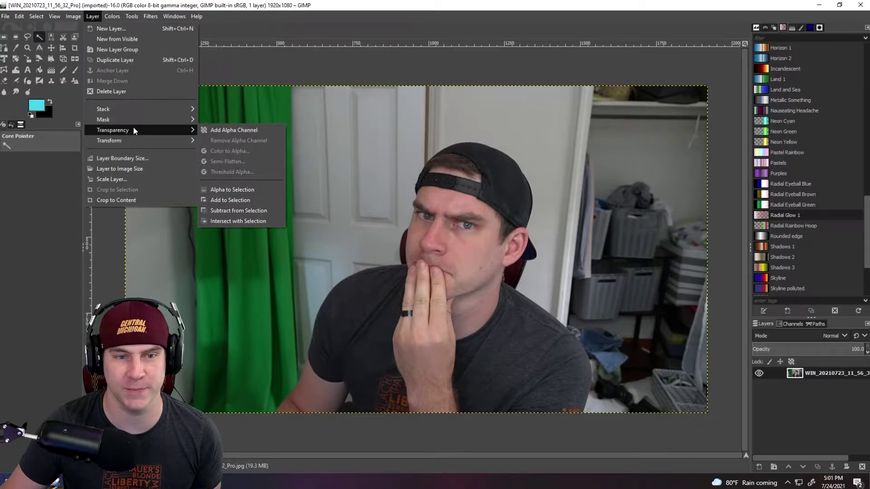
left_click(228, 129)
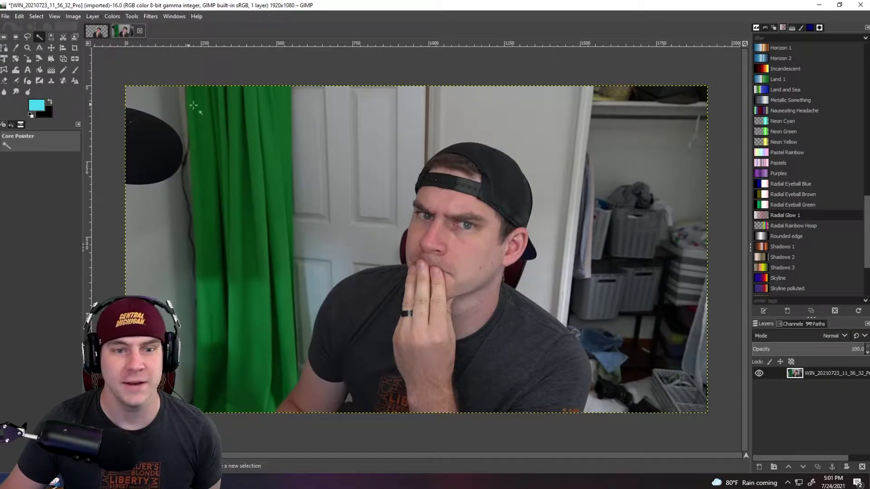
With Fuzzy Select, cut the white wall, the door and the strip beside the cap to transparency.
left_click(41, 37)
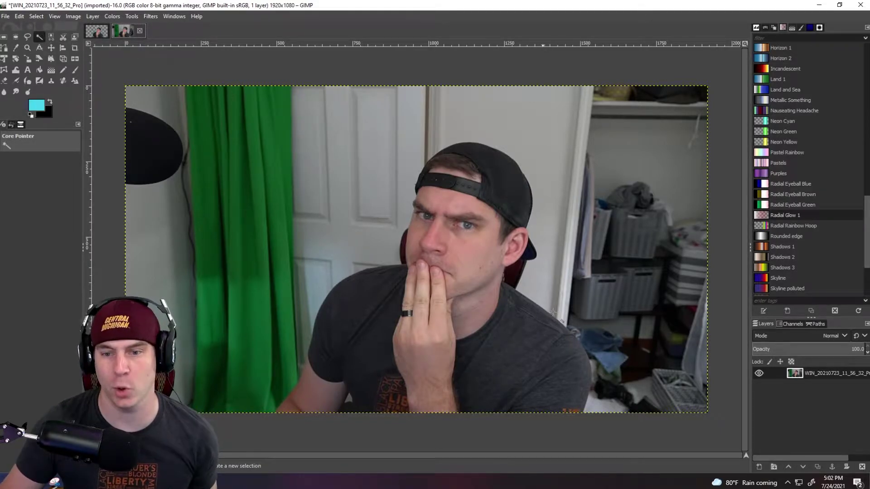
left_click(536, 293)
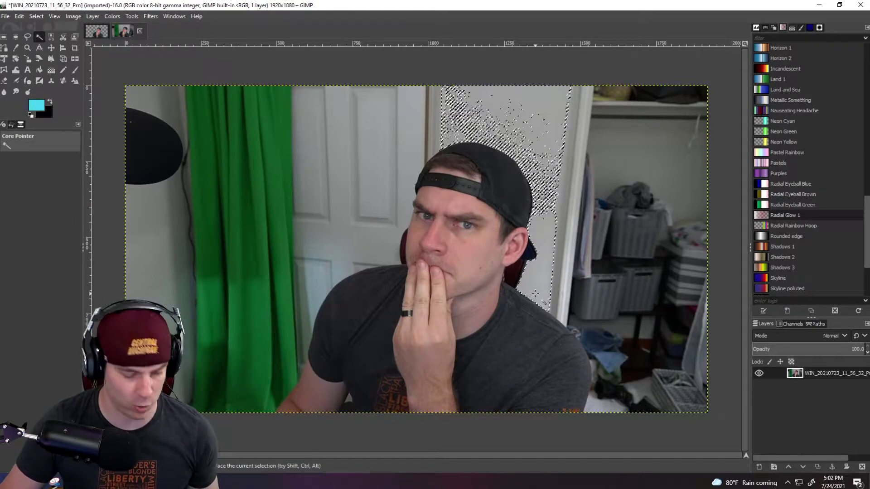
key("ctrl+x")
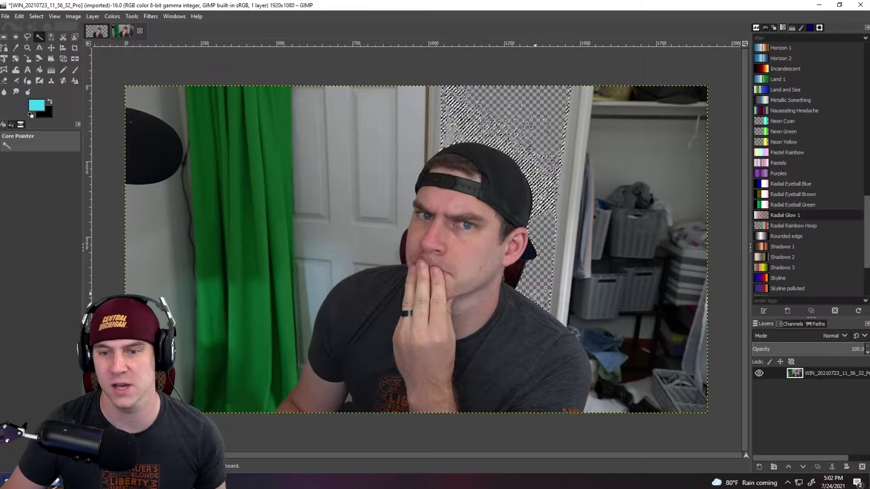
left_click(393, 255)
key("ctrl+x")
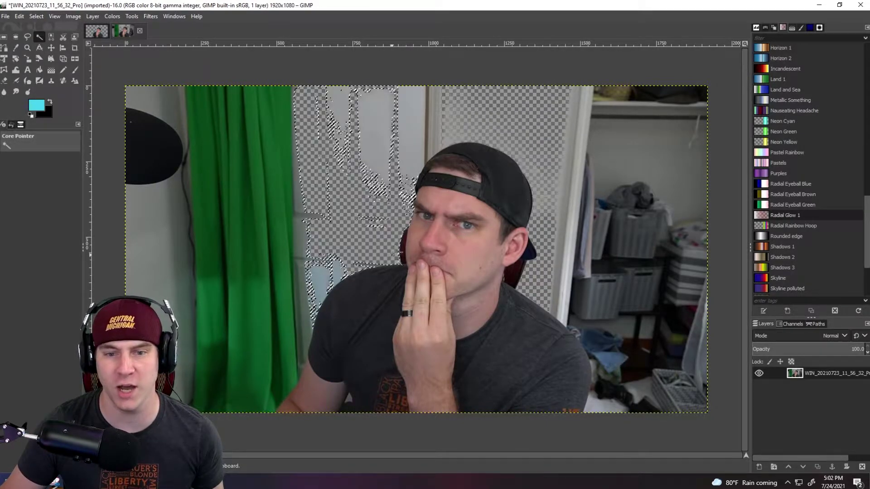
left_click(411, 150)
key("ctrl+x")
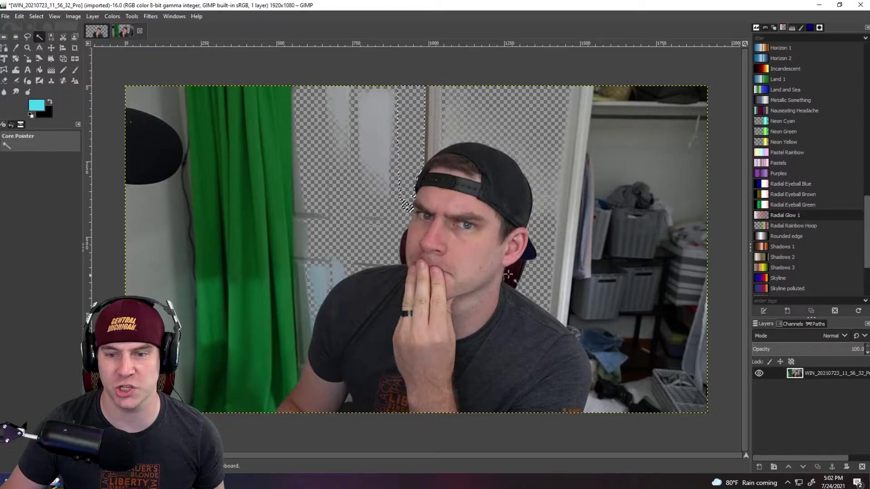
Fuzzy-select the closet area on the right, keeping it off the shirt, and cut it.
left_click(558, 311)
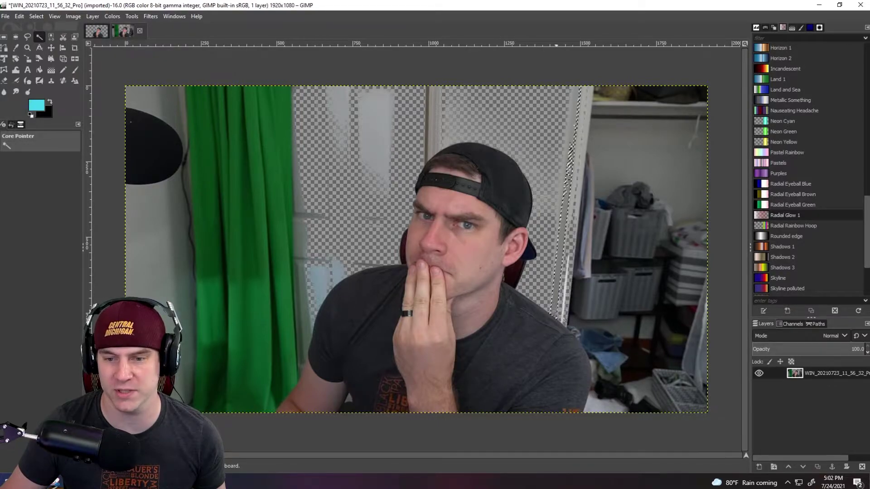
left_click(602, 388)
left_click_drag(601, 388, 598, 394)
key("ctrl+x")
Select the closet floor and blue cloth, then cut the pale blue patch by the left shoulder.
left_click(597, 395)
left_click_drag(597, 395, 579, 327)
left_click(566, 313)
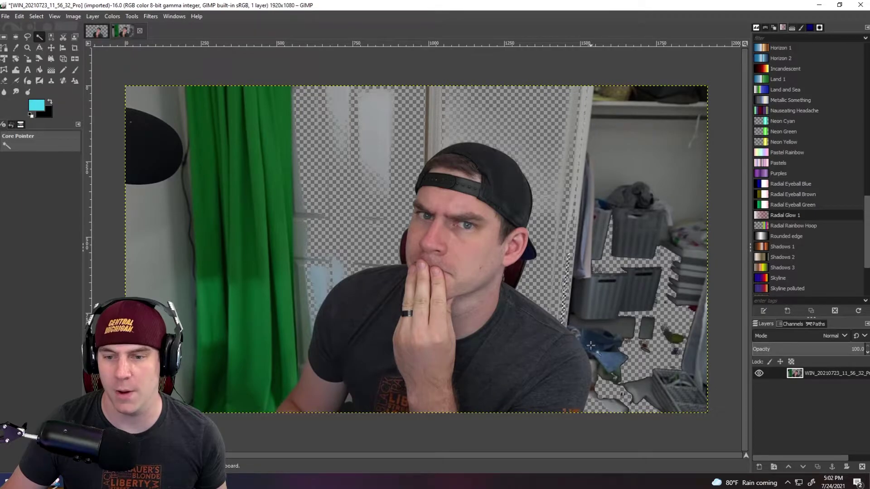
left_click(590, 346)
left_click_drag(598, 367, 542, 311)
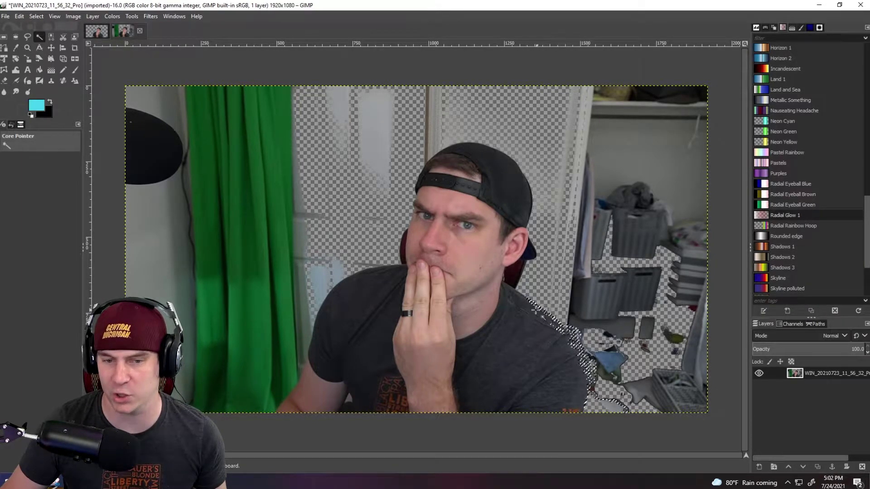
left_click(339, 282)
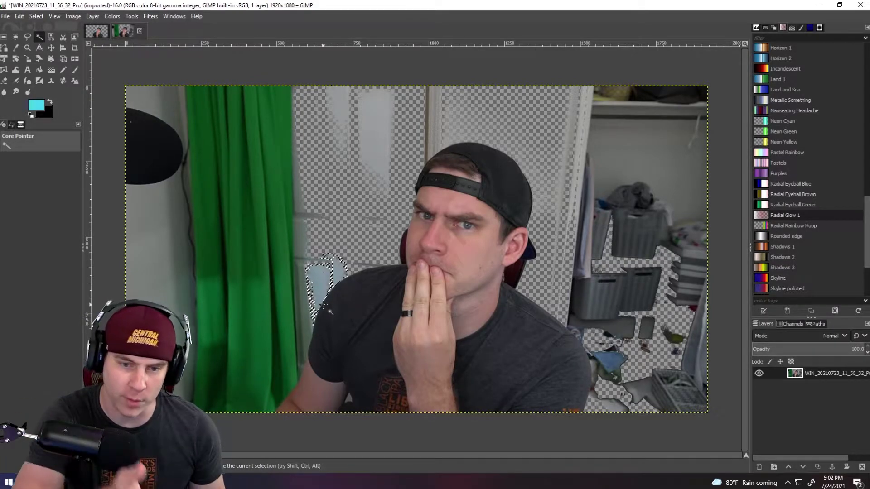
key("ctrl+x")
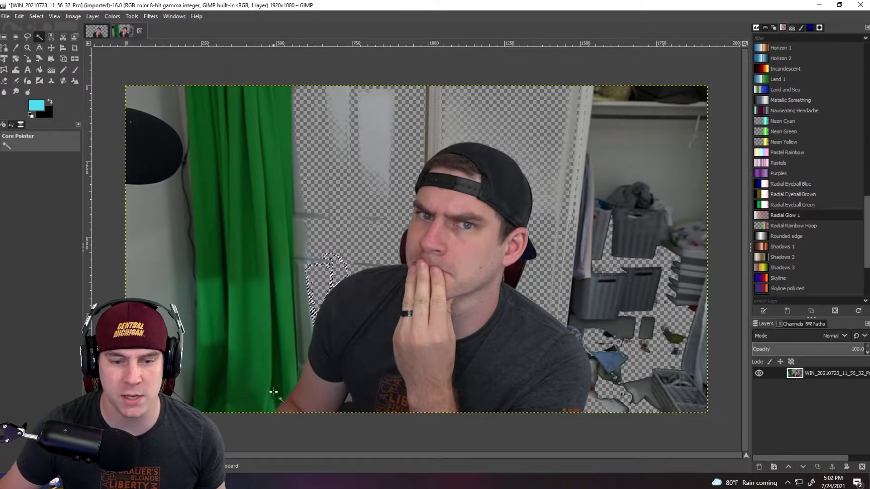
Try fuzzy selections along the curtain edge and the door frame on the left.
left_click(286, 318)
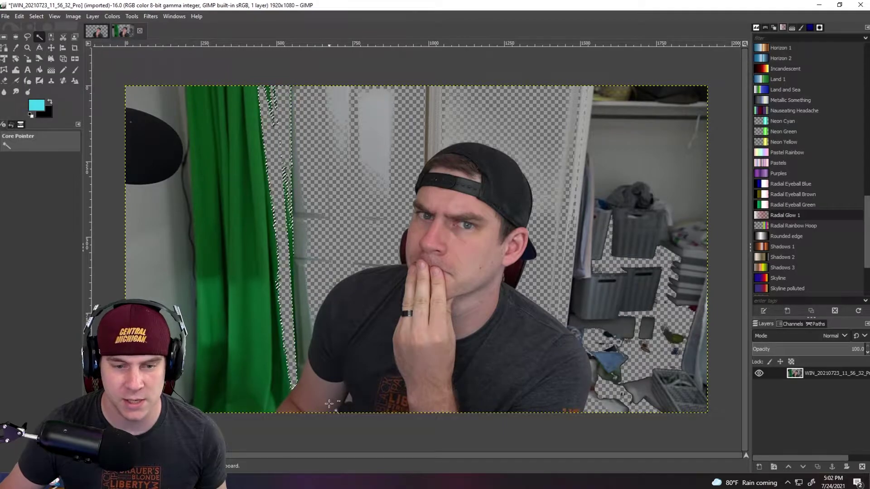
left_click(281, 400)
left_click(283, 395, "shift")
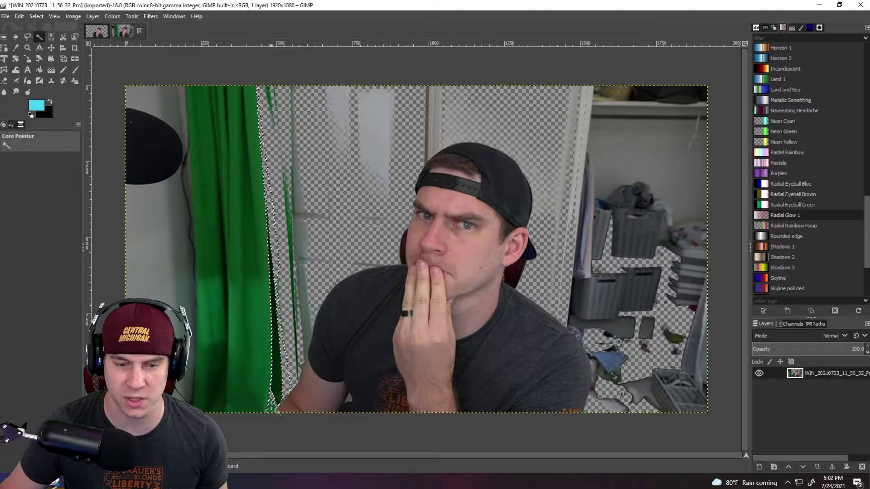
left_click(302, 402, "shift")
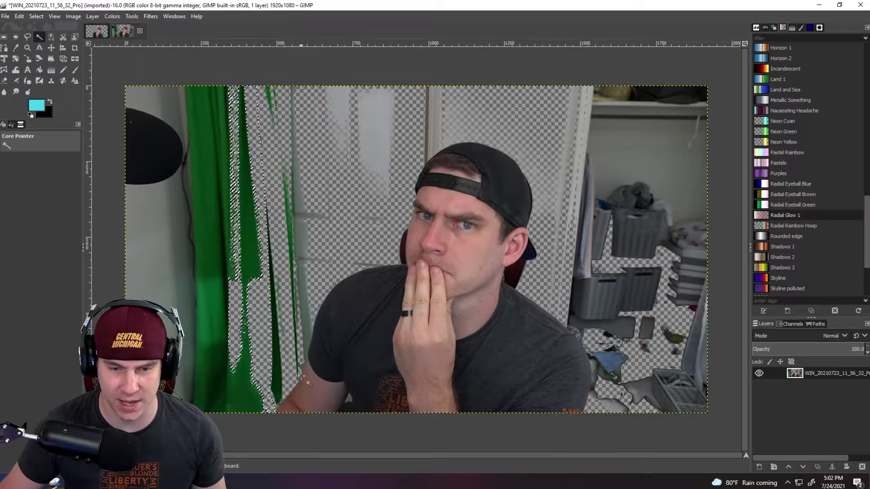
left_click(309, 349)
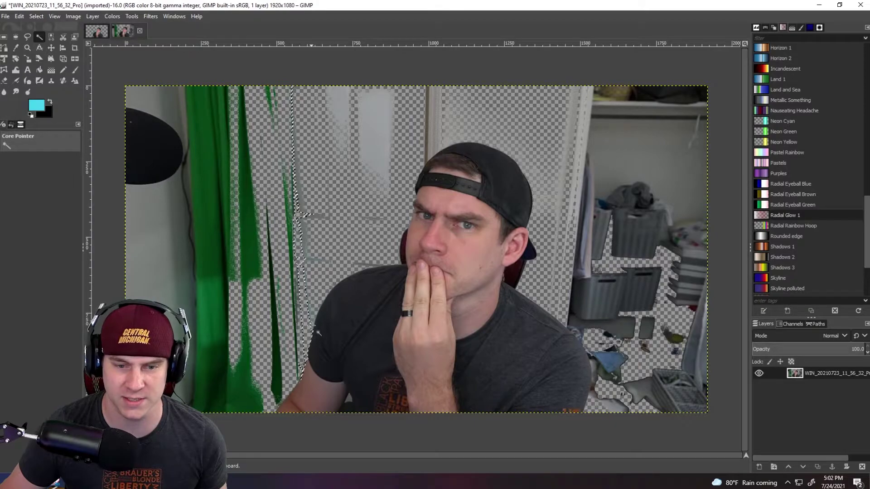
left_click(317, 320)
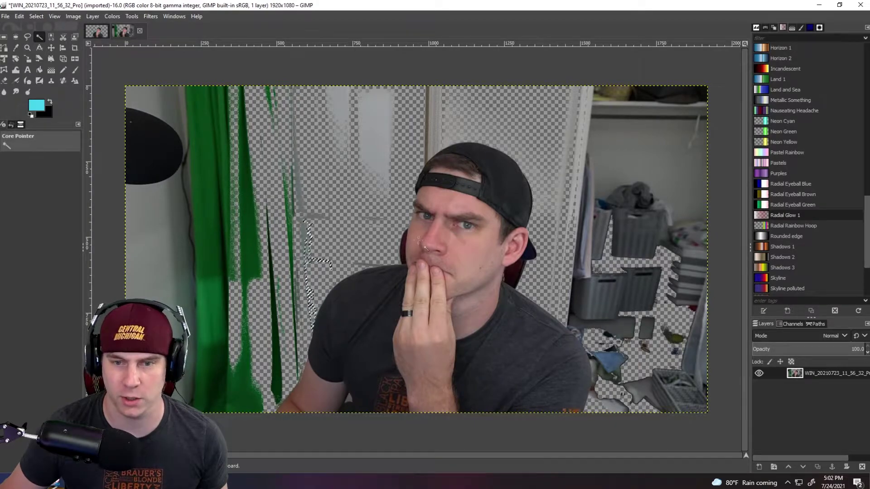
Try selections behind the cap and by the right shoulder, ending on the green curtain's edge.
left_click(435, 149)
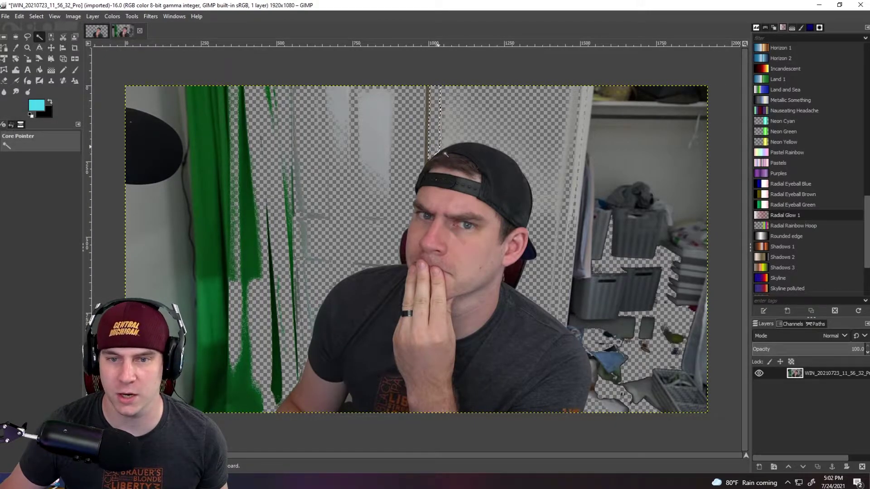
left_click(425, 162)
left_click(560, 313)
left_click(594, 377)
left_click(599, 376)
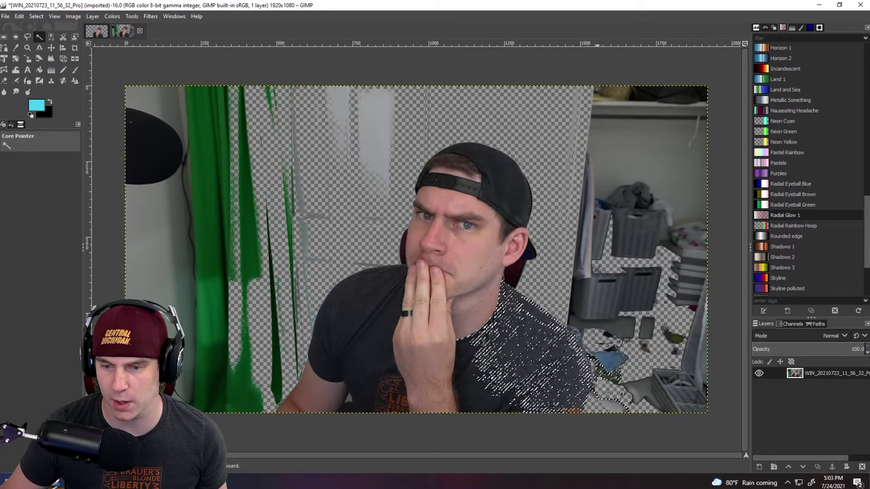
left_click(298, 371)
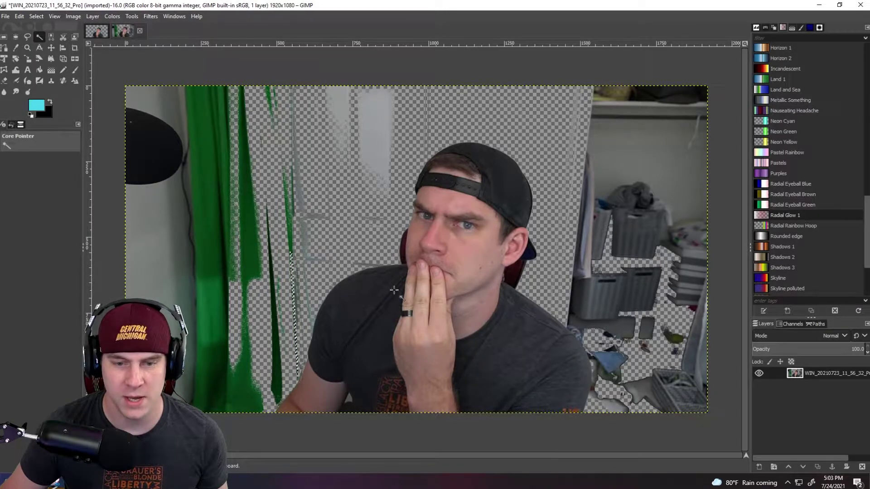
Set up the Eraser with the Block 01 brush and clear the wall-edge selection.
left_click(4, 81)
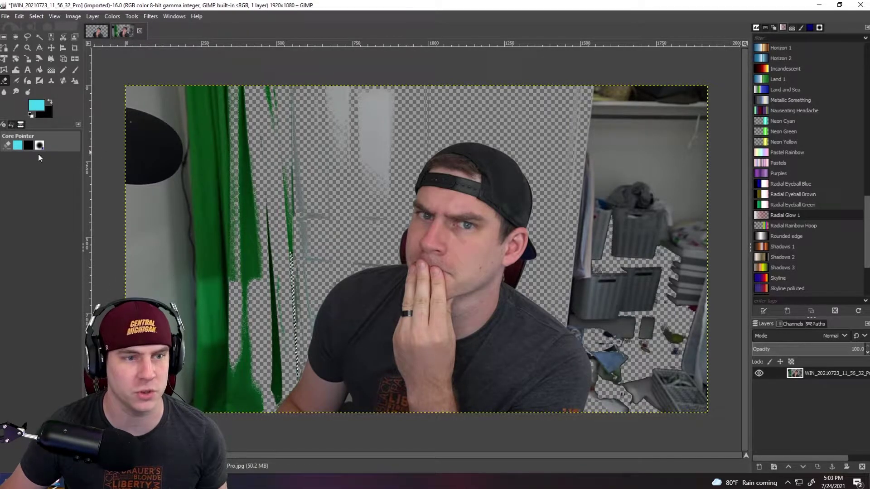
left_click(801, 27)
left_click(807, 57)
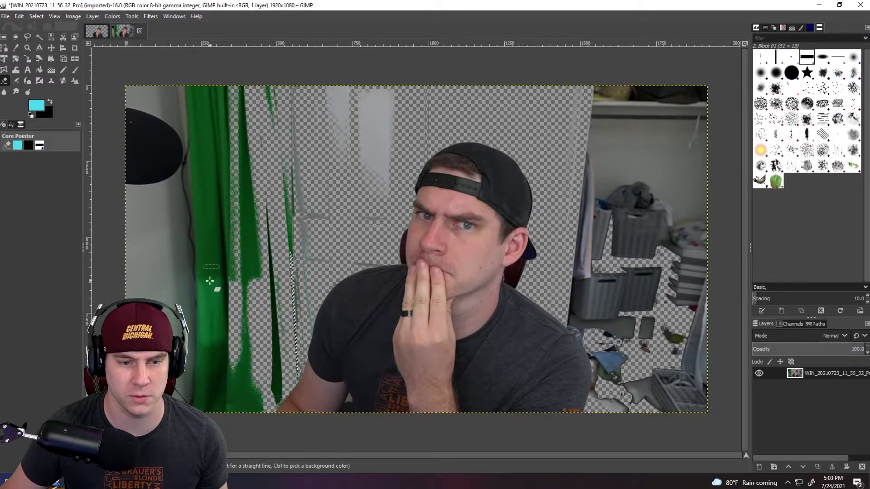
key("r")
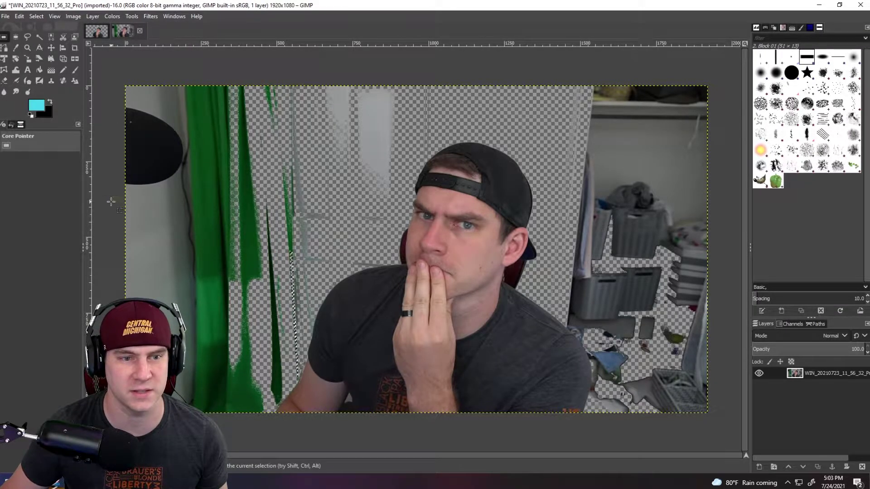
left_click(40, 37)
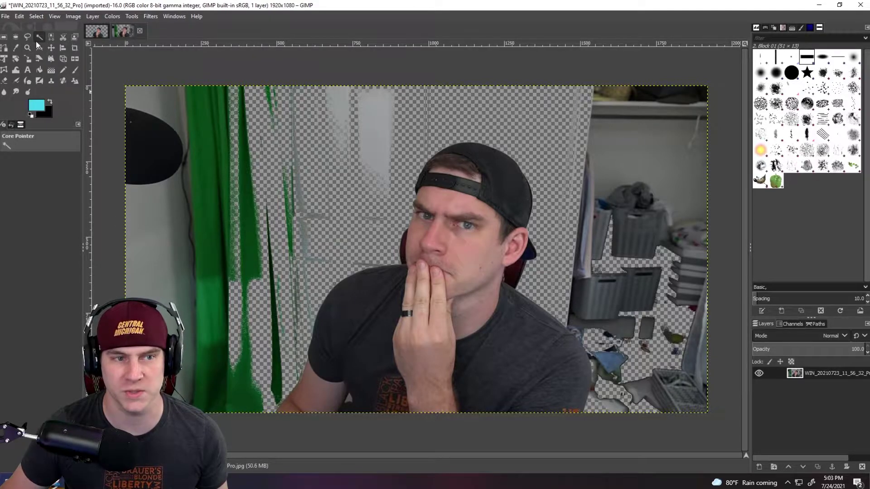
left_click(160, 291)
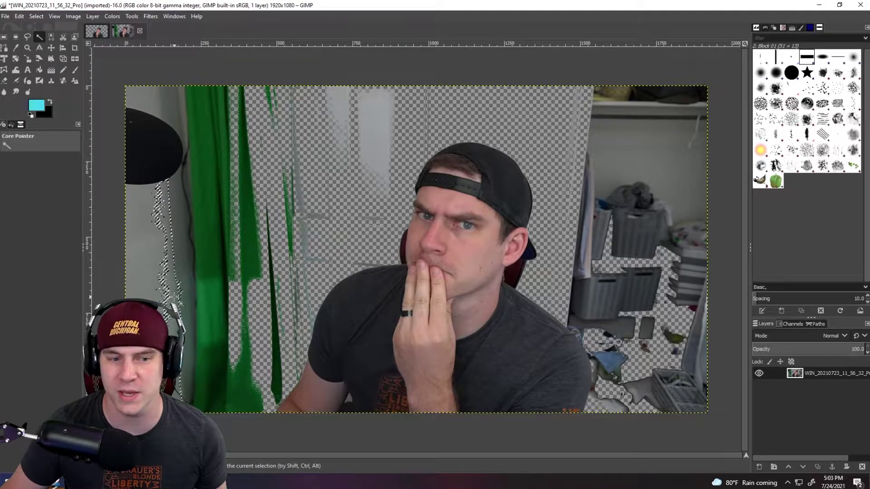
left_click(5, 81)
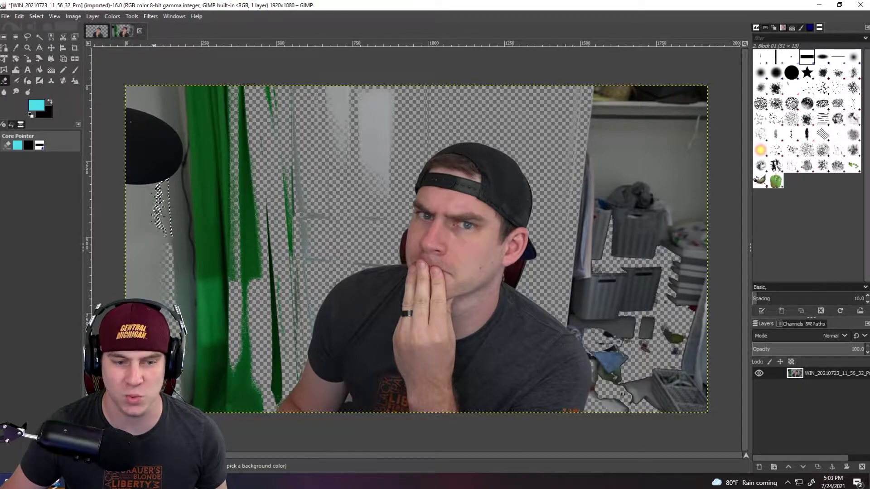
left_click(4, 36)
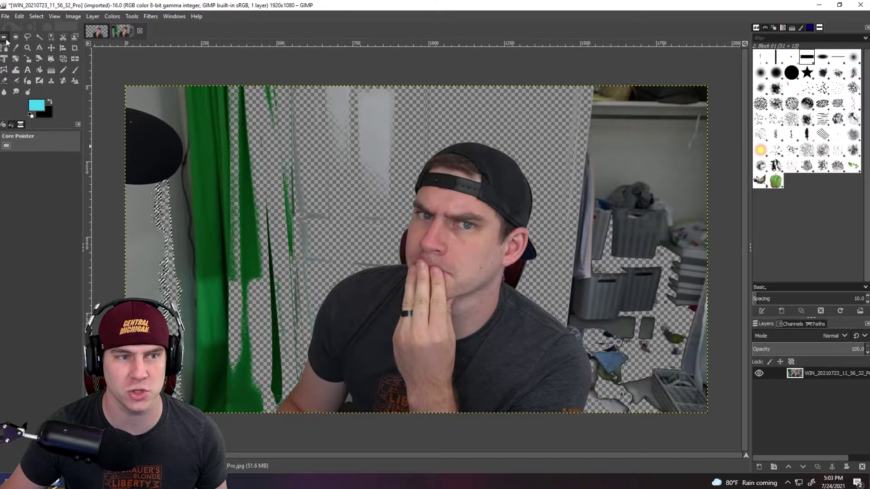
left_click(137, 283)
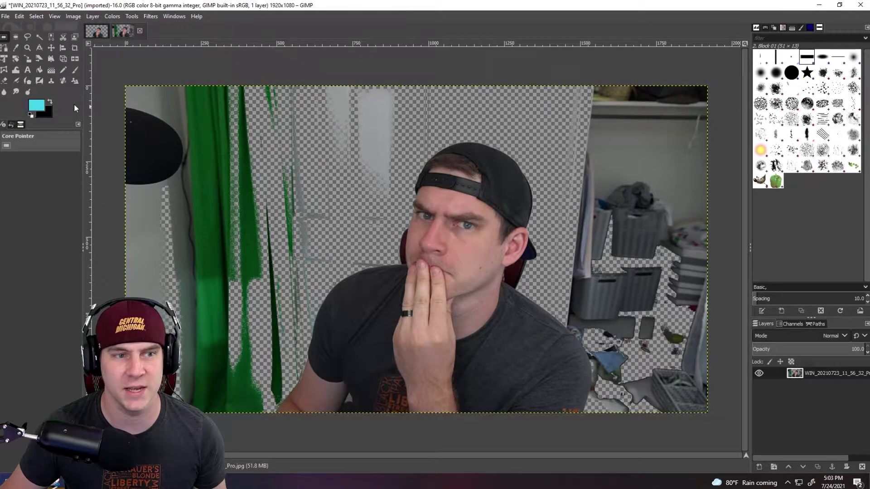
left_click(5, 81)
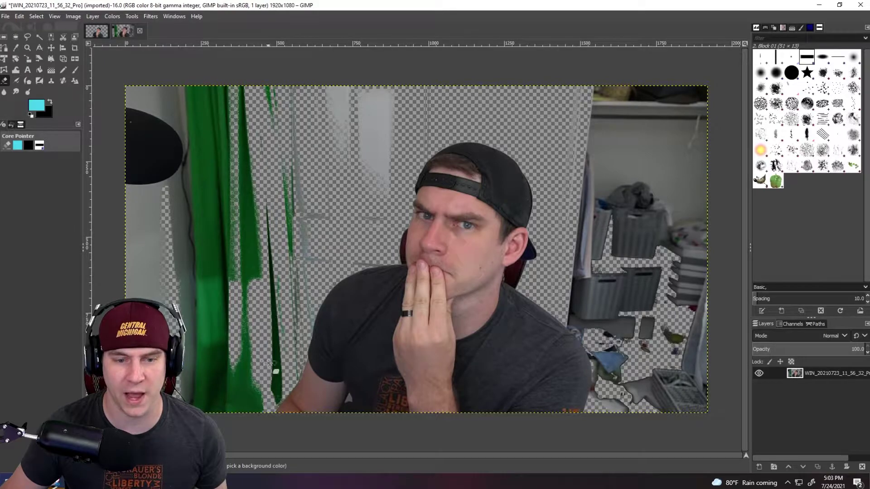
Erase a vertical strip of the shelves on the right.
mouse_move(650, 151)
left_mouse_down()
mouse_move(640, 220)
mouse_move(624, 163)
mouse_move(585, 213)
mouse_move(587, 169)
left_mouse_up()
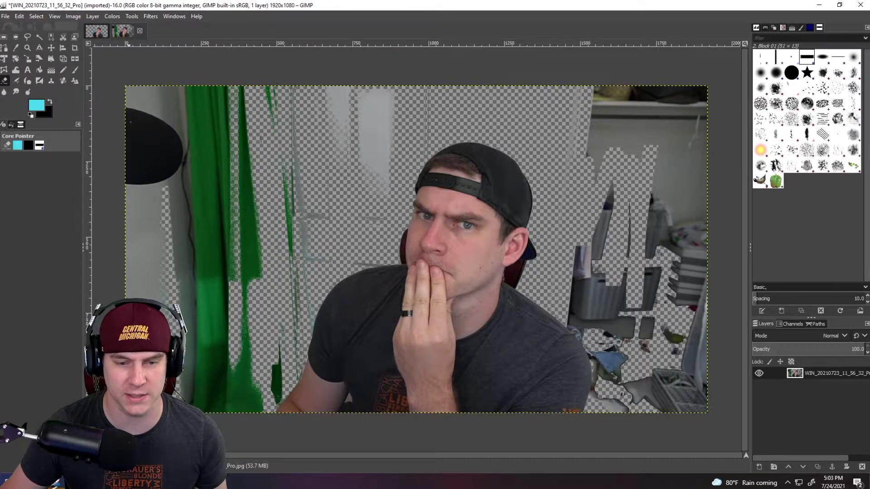
scroll(243, 402, "up", 3)
scroll(299, 394, "down", 5)
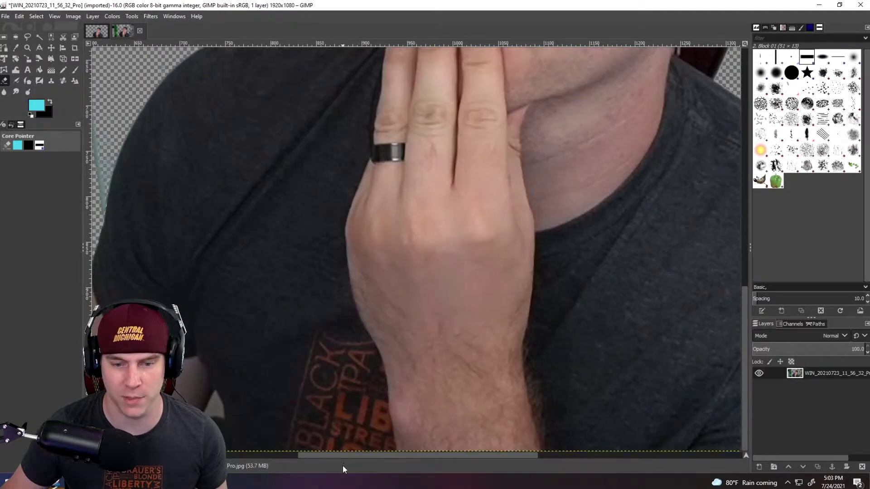
left_click_drag(339, 456, 249, 439)
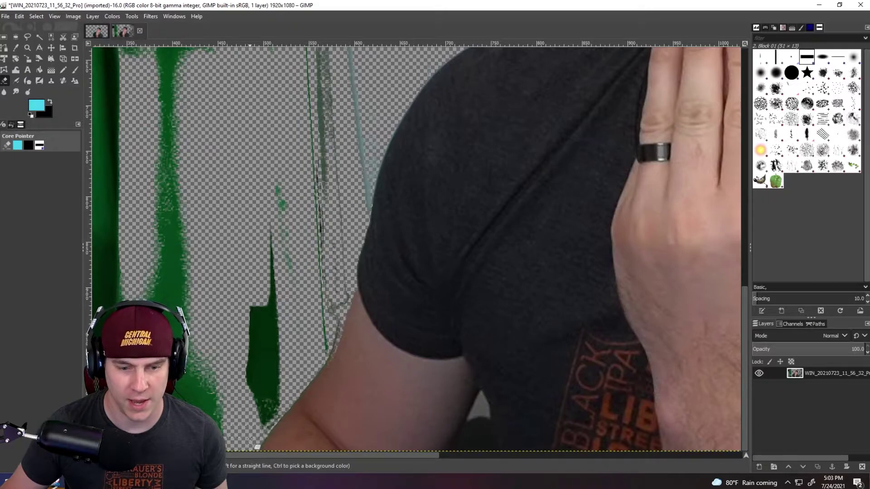
Erase the dark green patch, the thin green streaks and the grey streak beside the shoulder.
left_click_drag(246, 427, 295, 361)
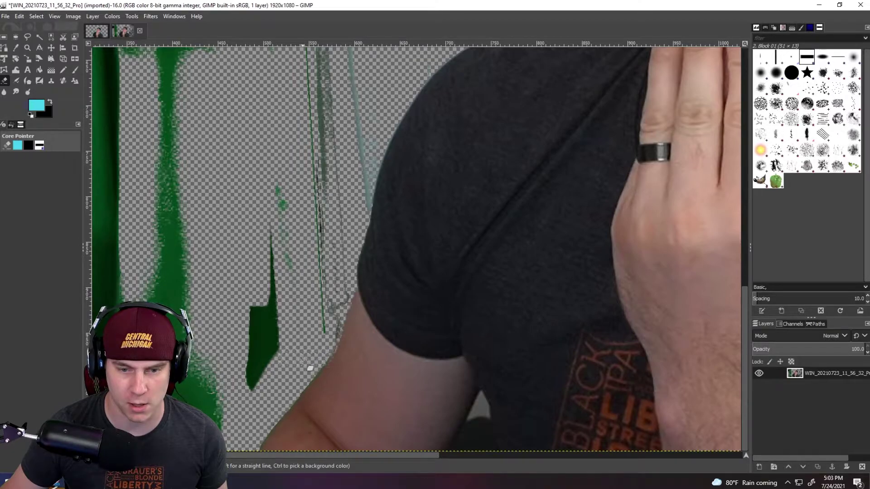
mouse_move(321, 329)
left_mouse_down()
mouse_move(336, 264)
mouse_move(343, 285)
left_mouse_up()
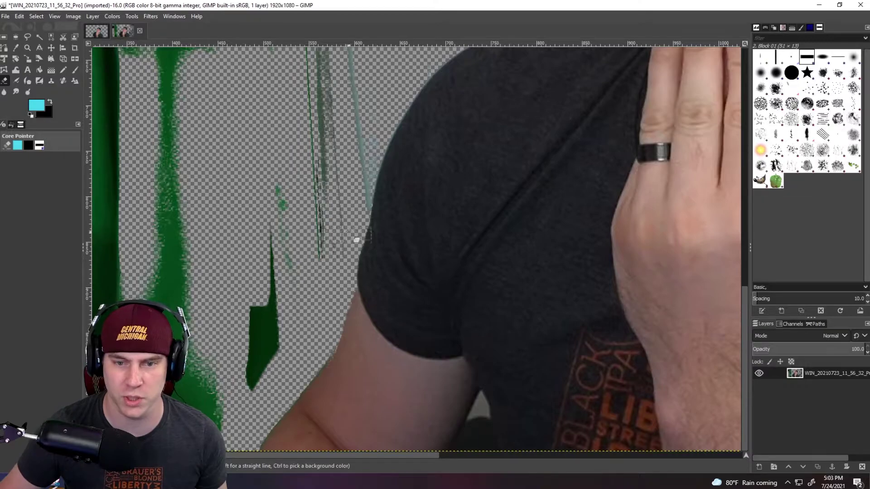
left_click_drag(348, 206, 351, 180)
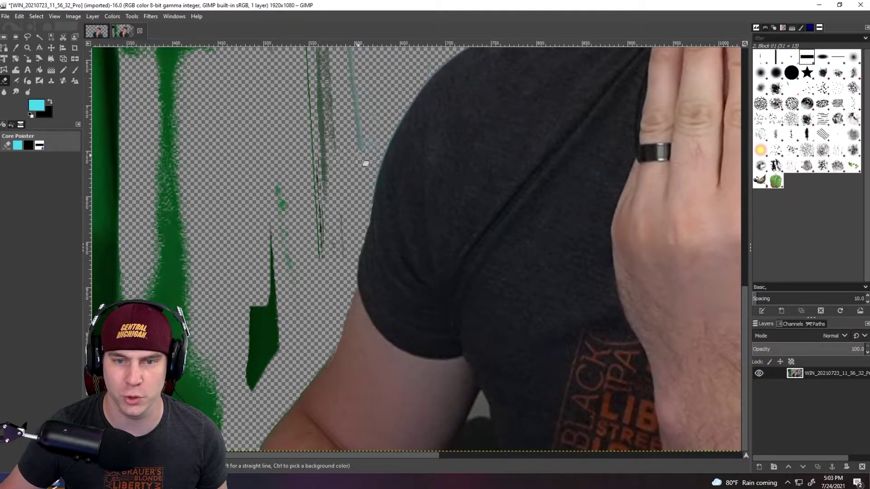
scroll(369, 111, "up", 10)
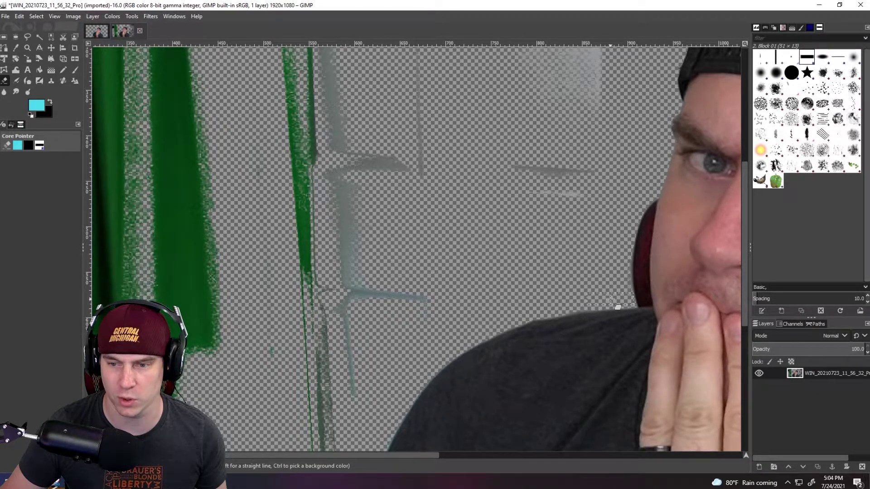
scroll(618, 267, "up", 5)
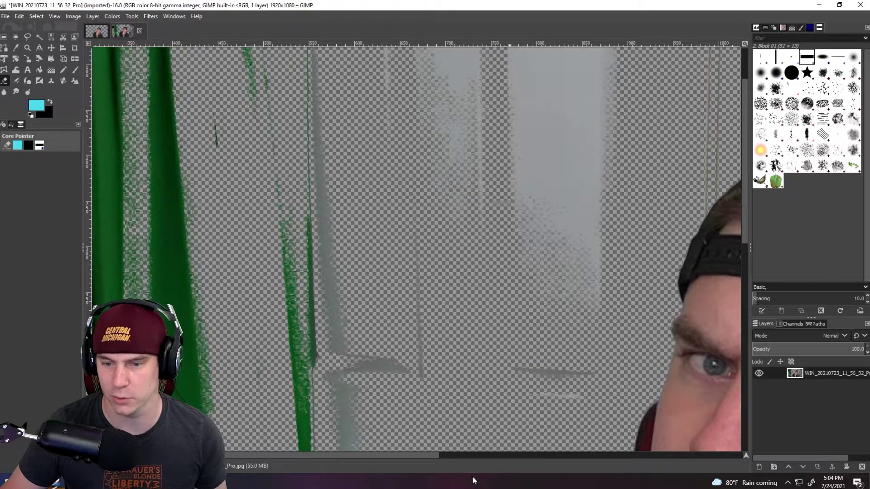
left_click_drag(426, 456, 517, 454)
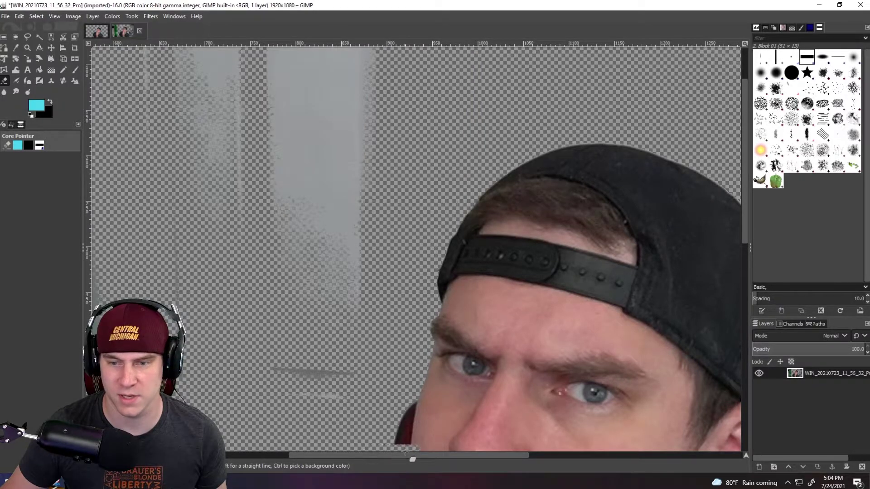
scroll(435, 271, "down", 5)
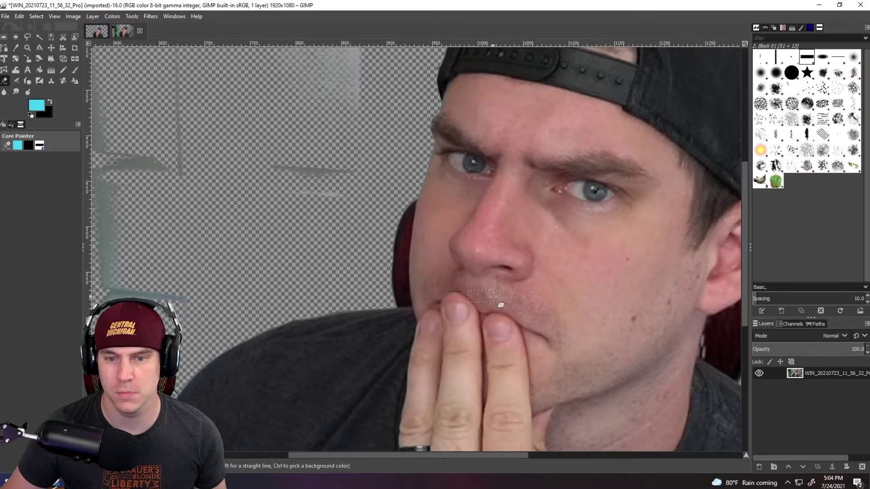
scroll(491, 390, "up", 7)
left_click_drag(423, 455, 527, 456)
scroll(548, 373, "down", 8)
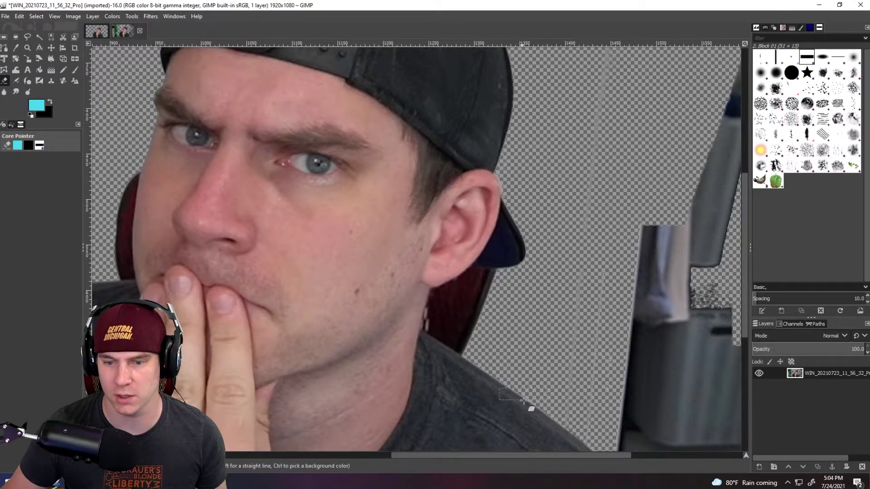
scroll(462, 401, "down", 5)
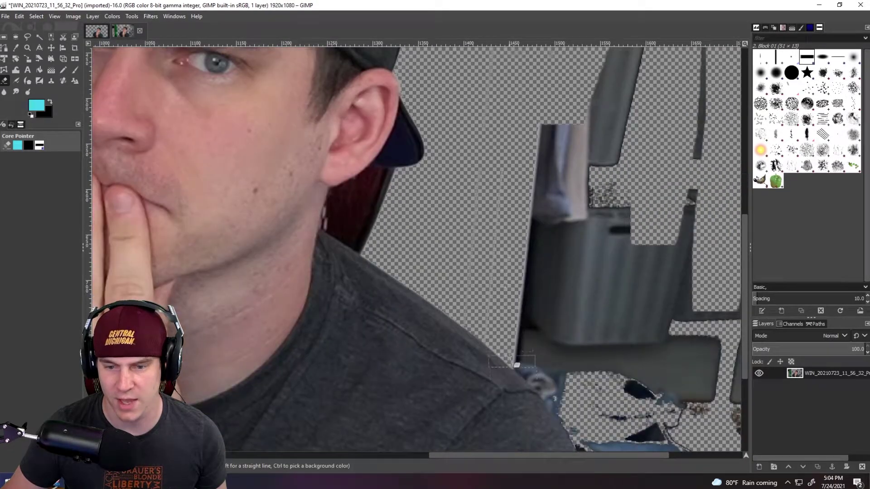
Erase the light grey strip along the shelf and the grey-blue patch below it.
mouse_move(511, 344)
left_mouse_down()
mouse_move(520, 331)
mouse_move(501, 173)
left_mouse_up()
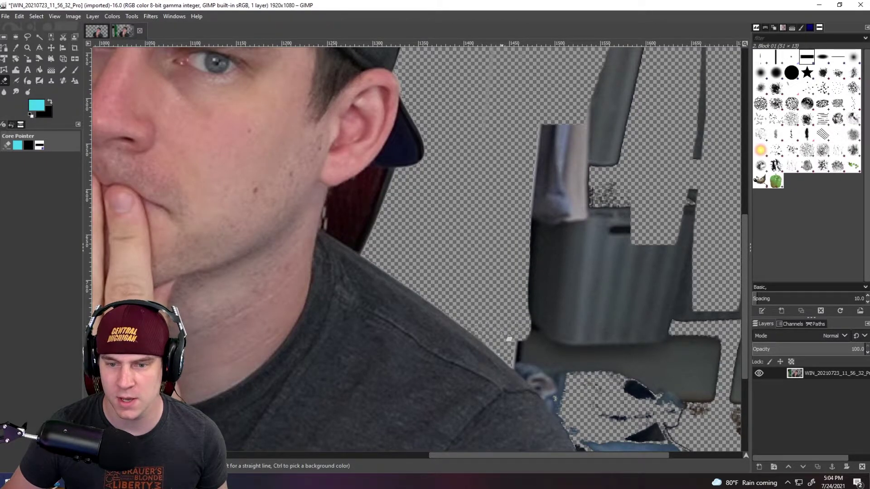
left_click_drag(517, 349, 548, 363)
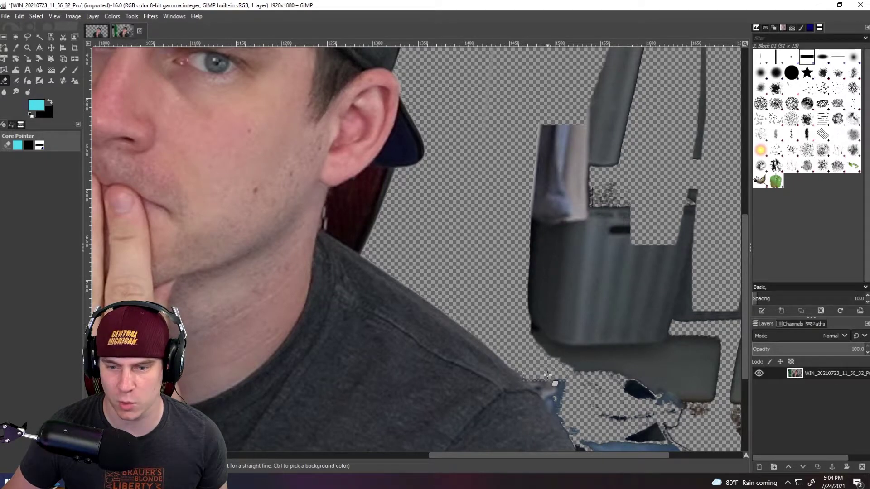
scroll(585, 408, "down", 3)
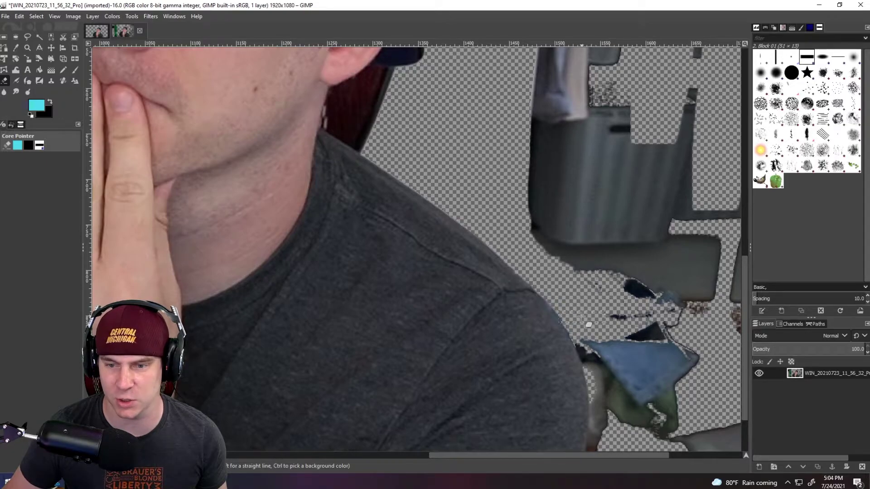
scroll(625, 346, "down", 2)
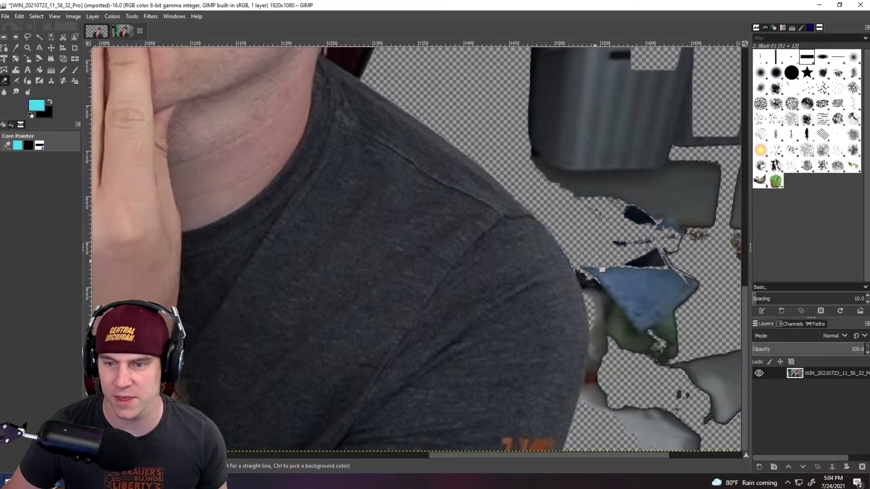
Erase the blue and dark scraps beside the shoulder and the grey blob with a straight line.
mouse_move(596, 268)
left_mouse_down()
mouse_move(596, 265)
mouse_move(616, 341)
mouse_move(605, 413)
left_mouse_up()
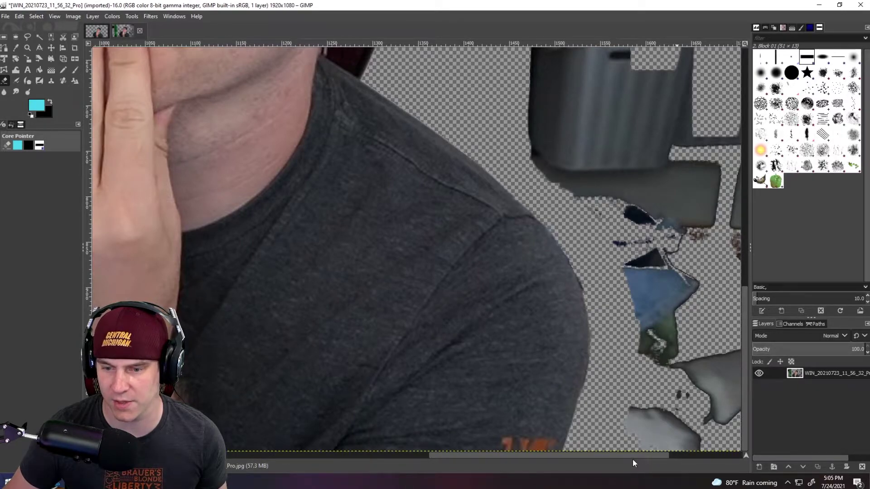
scroll(633, 459, "left", 1)
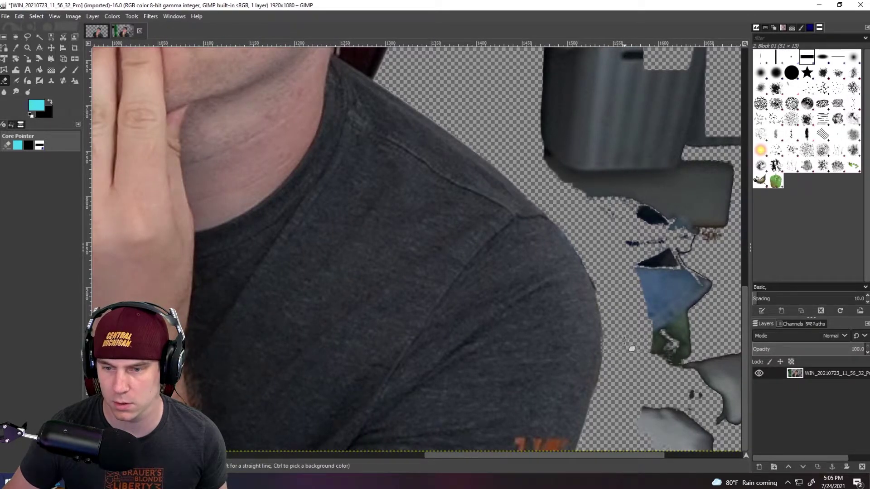
left_click(593, 236, "shift")
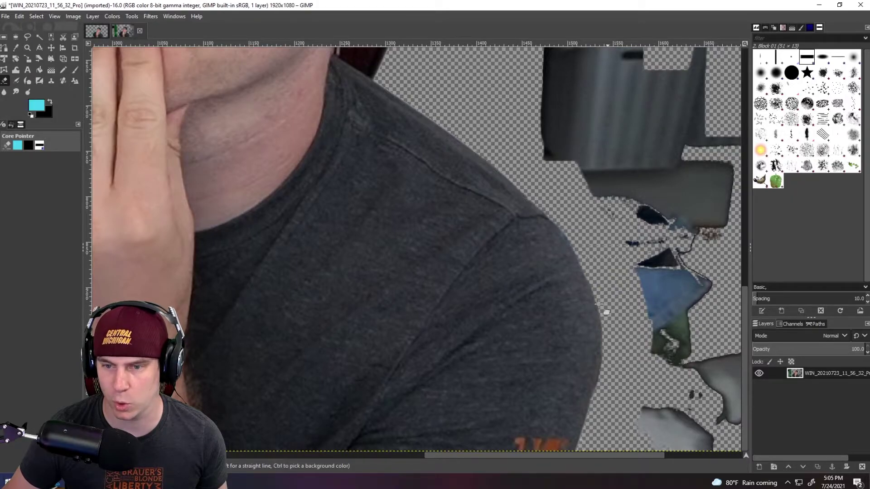
scroll(408, 420, "up", 10)
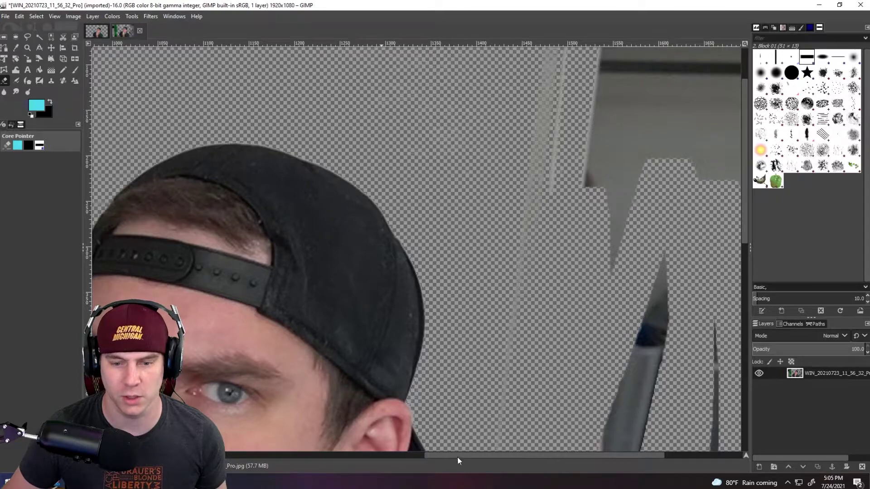
mouse_move(444, 455)
left_mouse_down()
mouse_move(343, 455)
mouse_move(342, 444)
left_mouse_up()
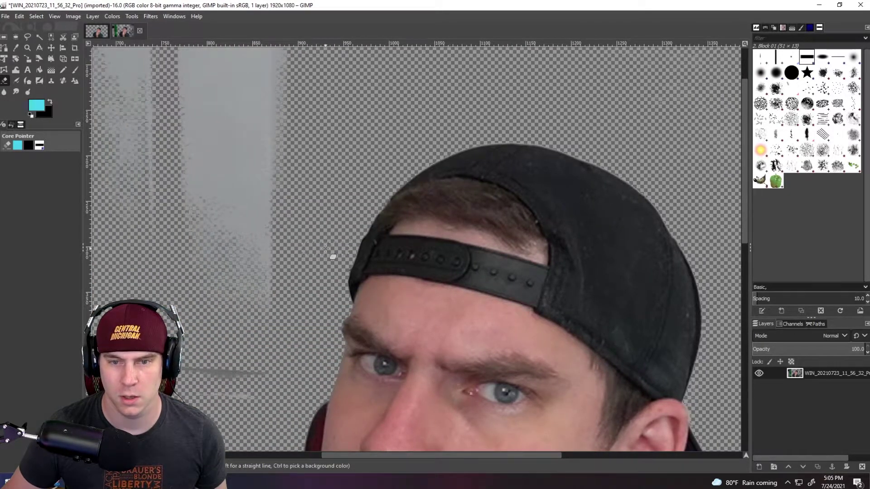
scroll(317, 349, "down", 10)
scroll(325, 177, "up", 5)
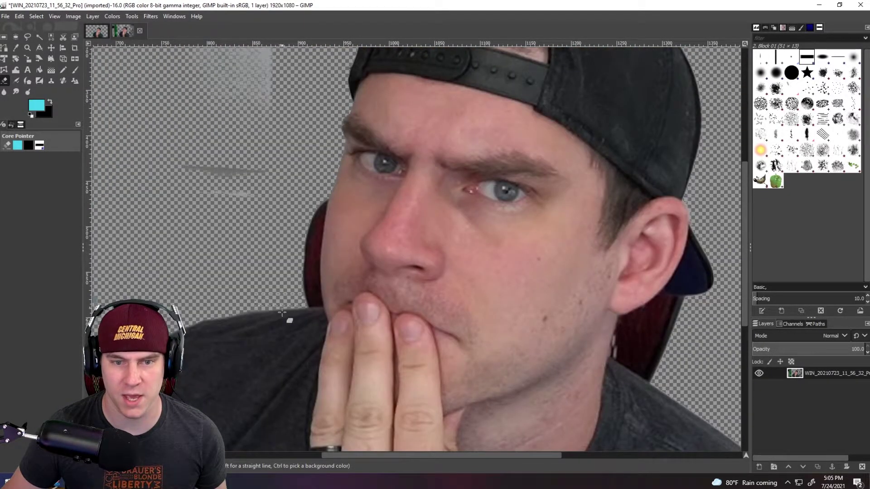
left_click_drag(345, 455, 217, 451)
scroll(320, 337, "down", 5)
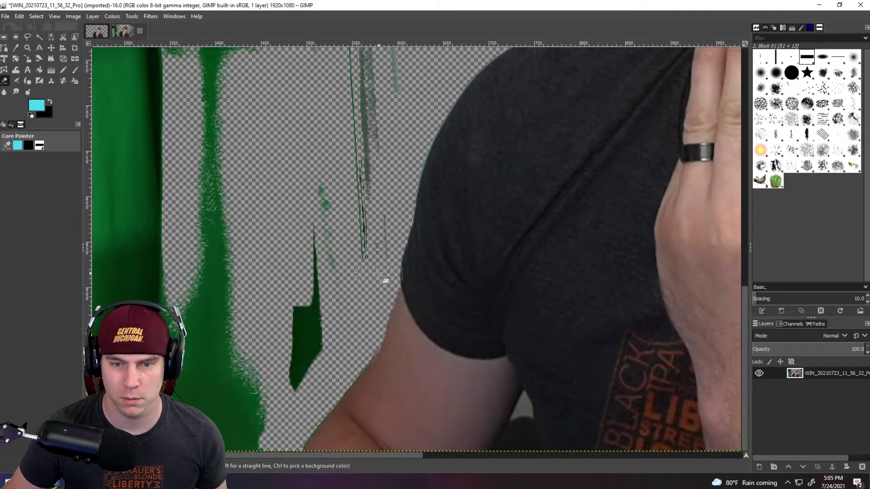
Erase the green streak by the arm and the grey top smudge, then fit the image.
left_click_drag(368, 238, 359, 78)
left_click_drag(396, 111, 364, 59)
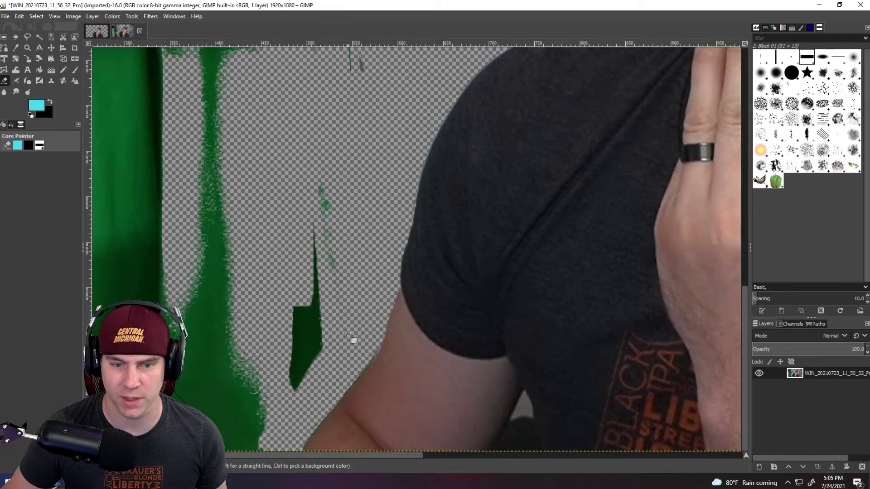
scroll(365, 457, "left", 3)
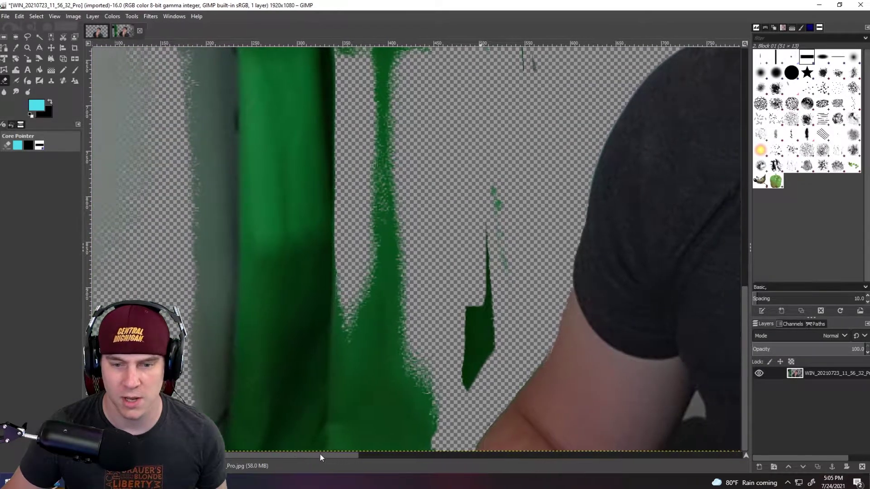
scroll(320, 455, "right", 8)
key("shift+ctrl+j")
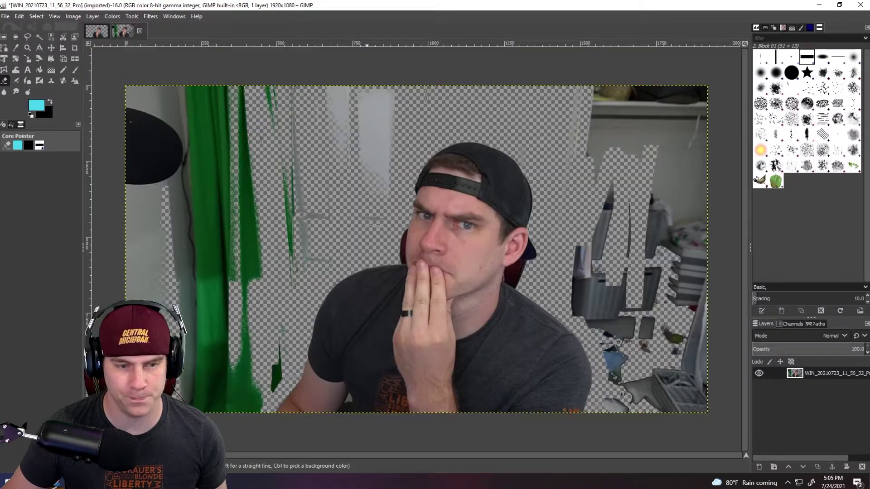
Rectangle-select and delete the background right of the man and the chair pieces.
left_click(4, 39)
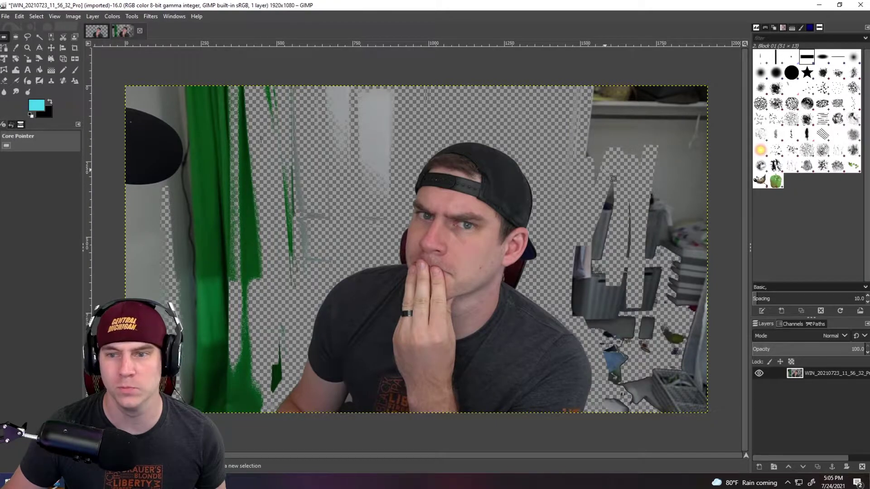
left_click_drag(538, 88, 726, 306)
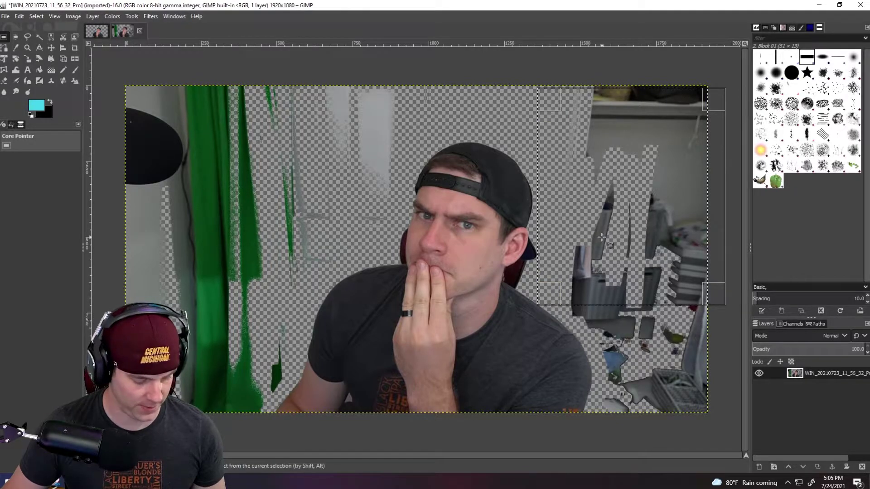
key("Delete")
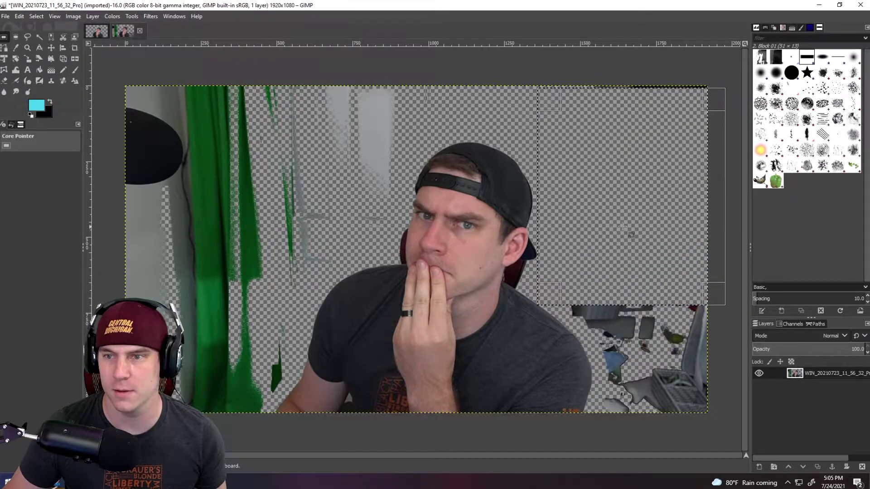
left_click_drag(715, 99, 721, 69)
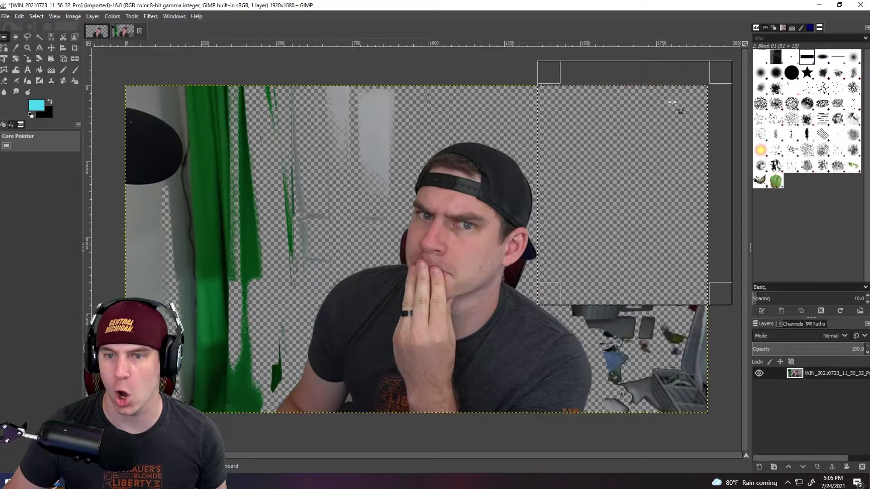
left_click_drag(552, 291, 593, 426)
key("Delete")
key("Delete")
Cut the top strip and the upper-left background to transparency.
left_click_drag(705, 425, 732, 429)
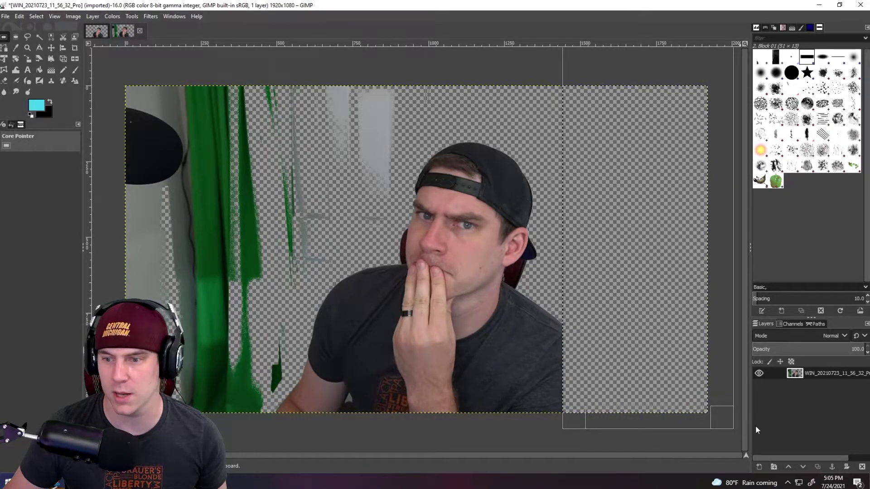
left_click_drag(580, 422, 125, 134)
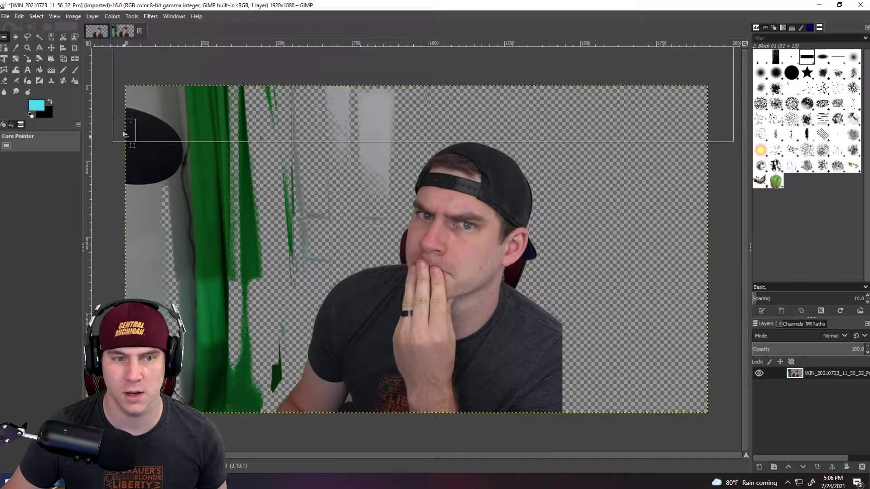
key("ctrl+x")
left_click_drag(714, 132, 254, 426)
key("ctrl+x")
key("ctrl+x")
key("ctrl+x")
key("ctrl+x")
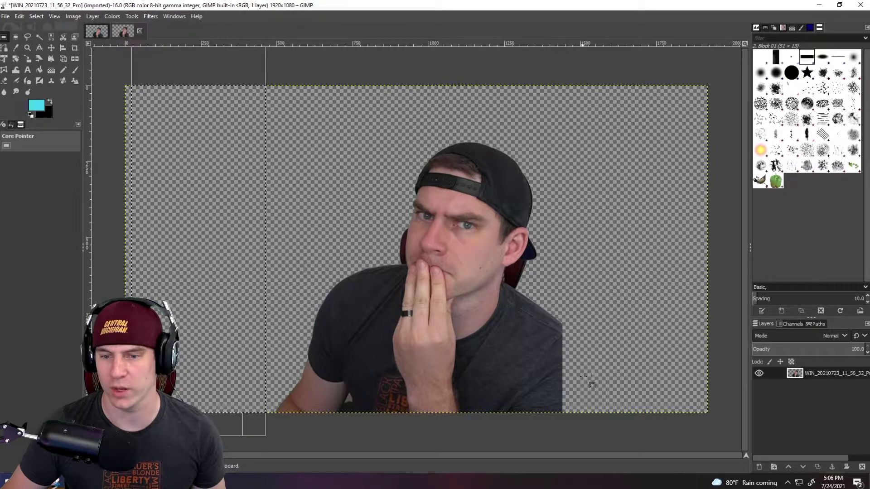
Compare with the finished armapic image, then undo the earlier background deletions.
left_click(96, 32)
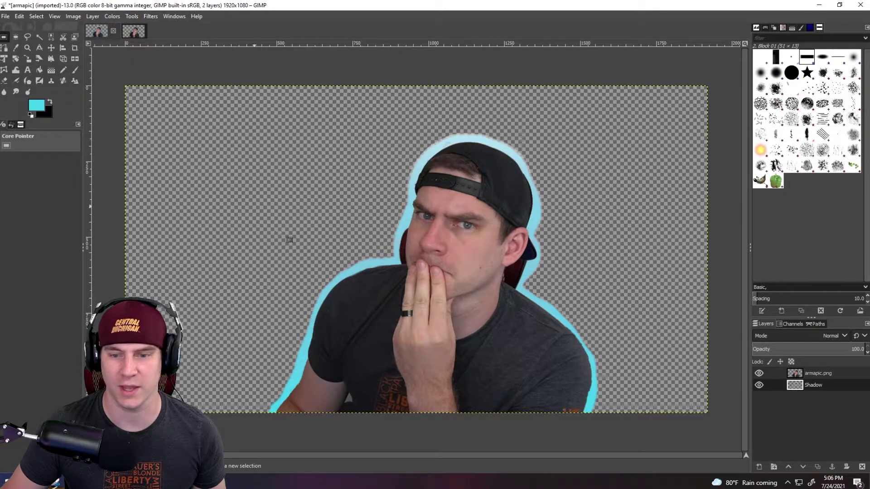
left_click(127, 33)
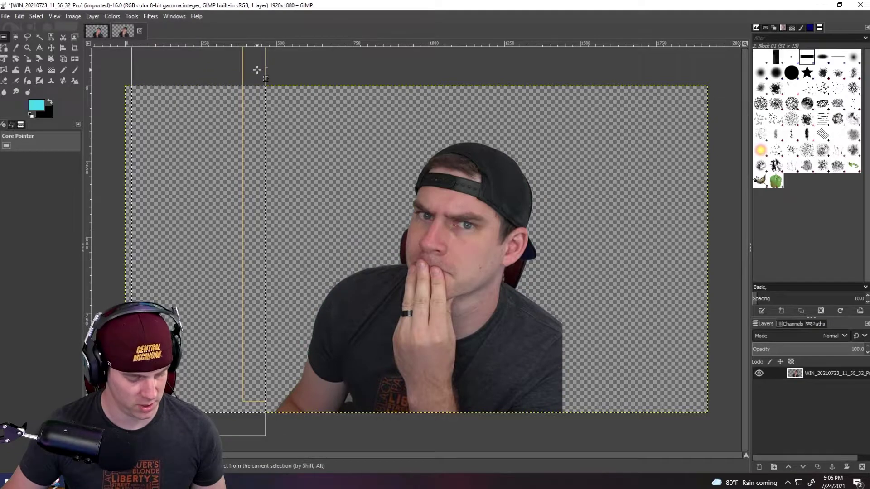
key("ctrl+z")
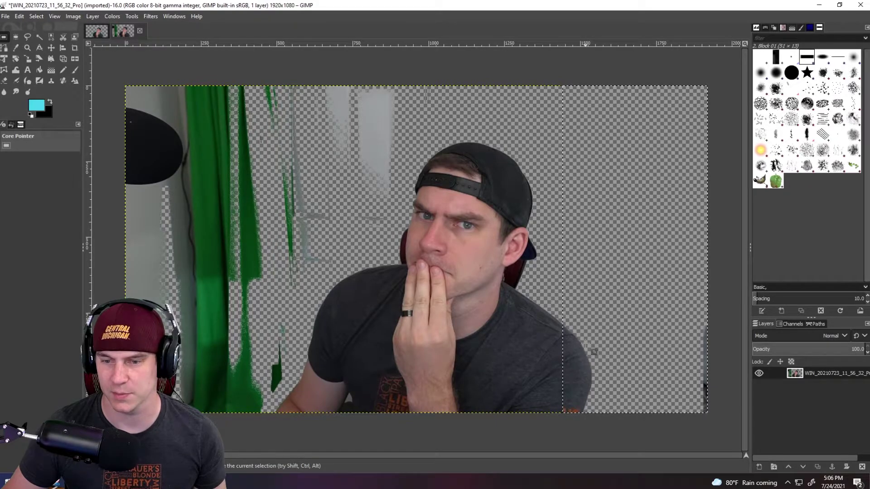
Rectangle-select and delete the right, upper-left and remaining left background.
left_click_drag(616, 73, 705, 404)
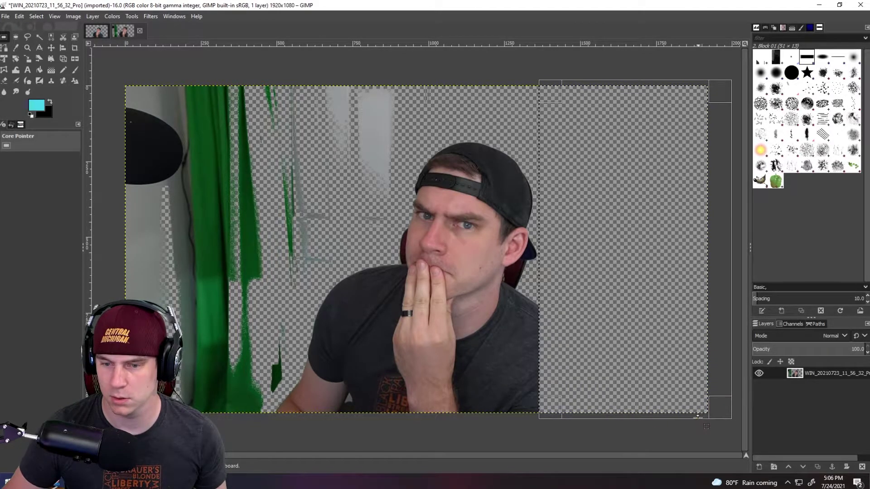
left_click_drag(550, 410, 124, 134)
key("Delete")
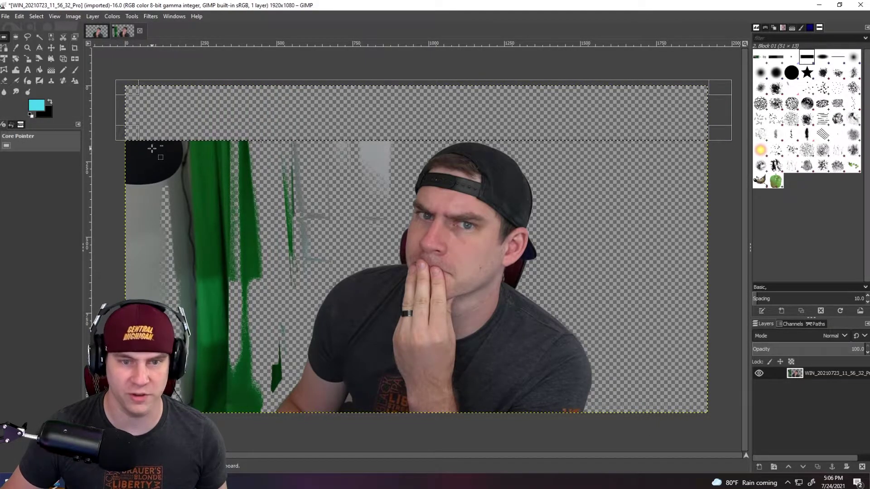
left_click_drag(728, 141, 300, 325)
key("Delete")
key("Delete")
left_click_drag(277, 387, 301, 208)
key("Delete")
key("Delete")
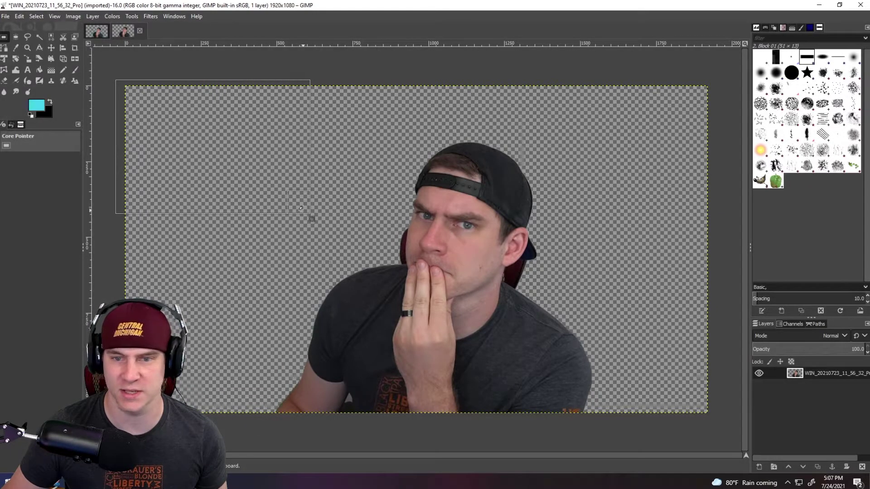